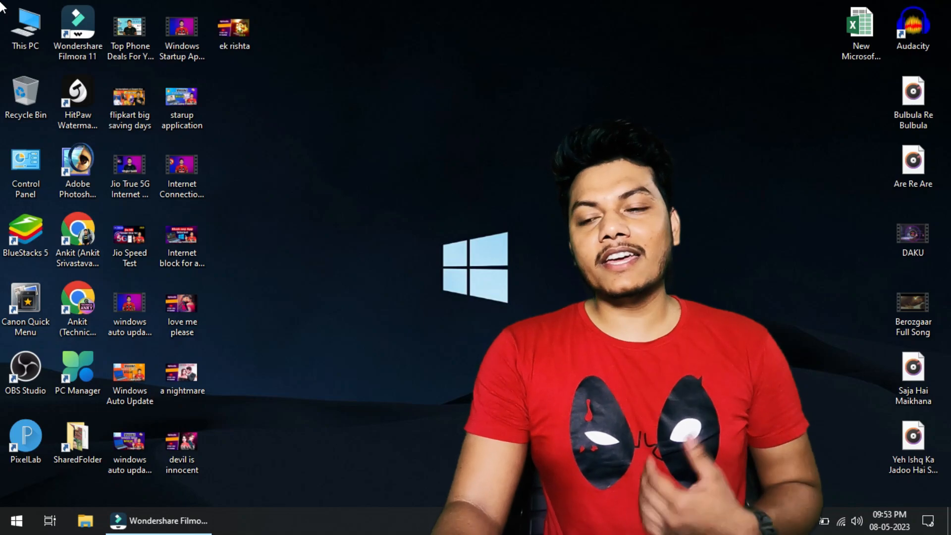
Open the Windows Temp folder with the Run command temp and permanently delete everything in it, closing the folder.
key("super+r")
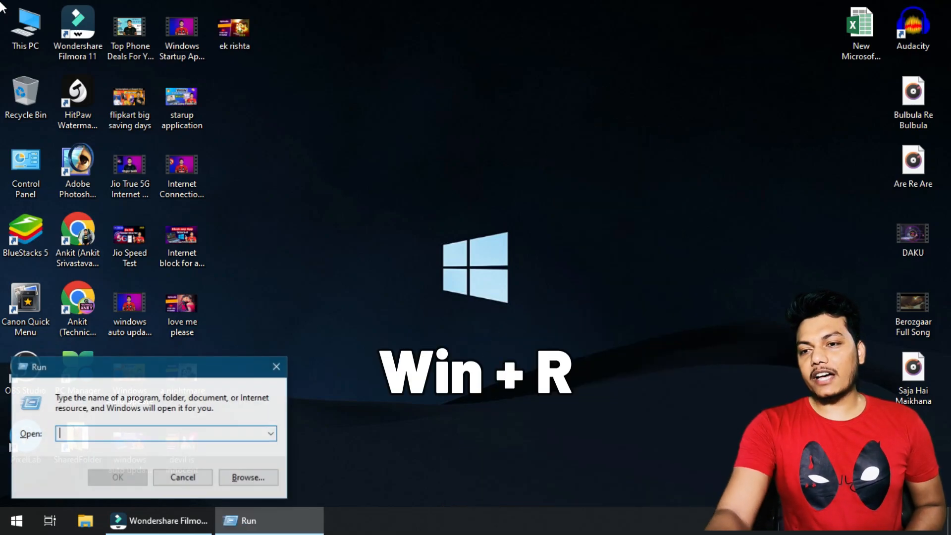
type("temp")
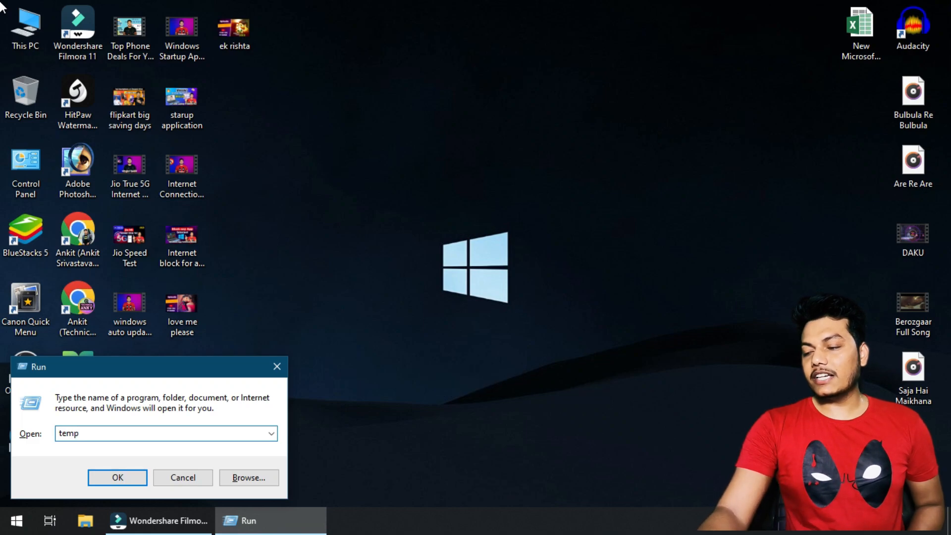
key("Return")
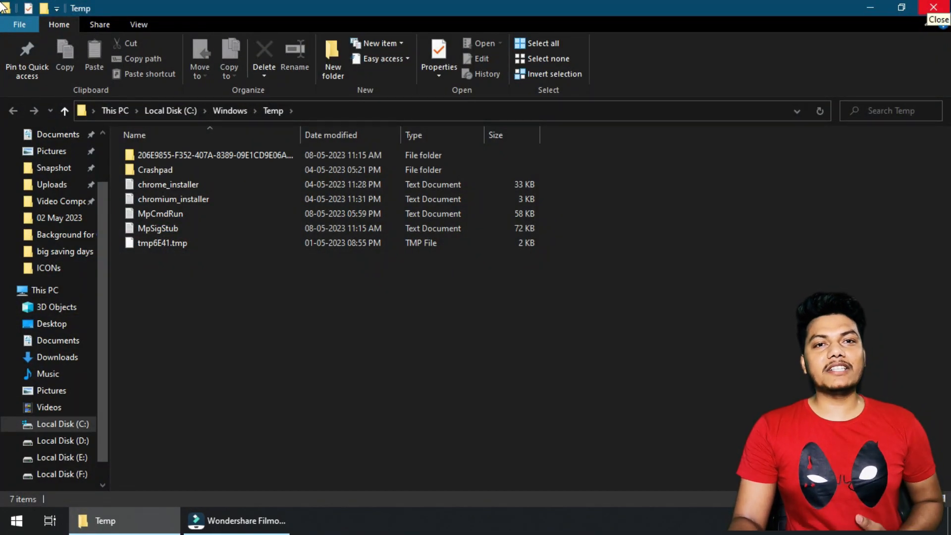
key("ctrl+a")
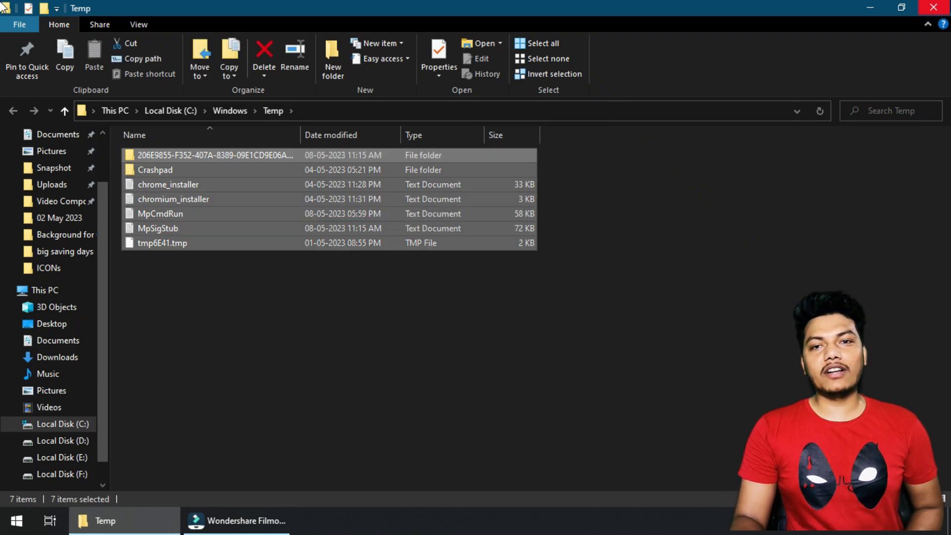
key("shift+Delete")
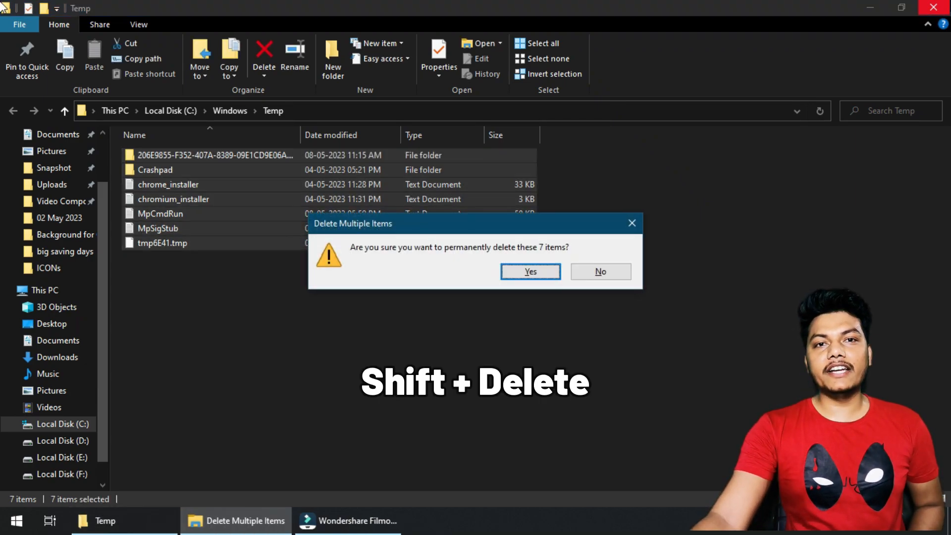
key("Return")
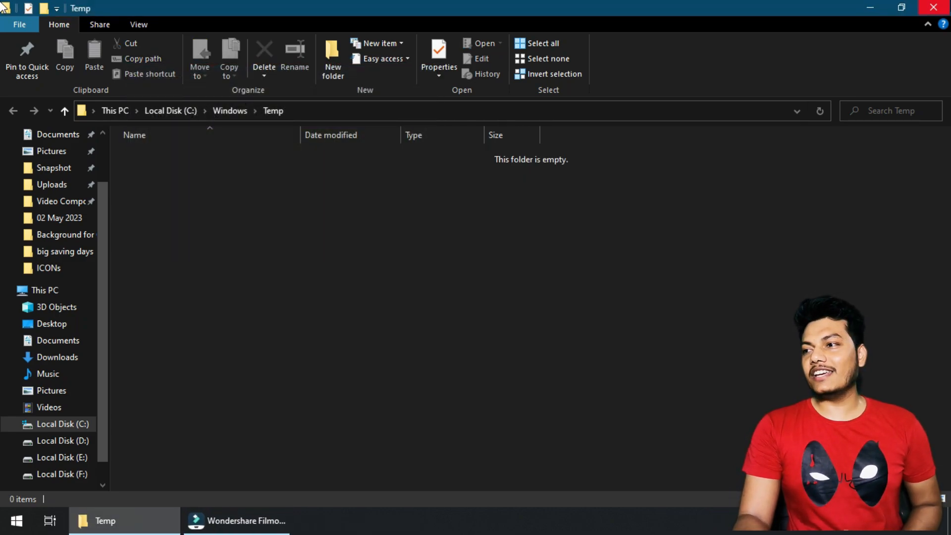
left_click(940, 6)
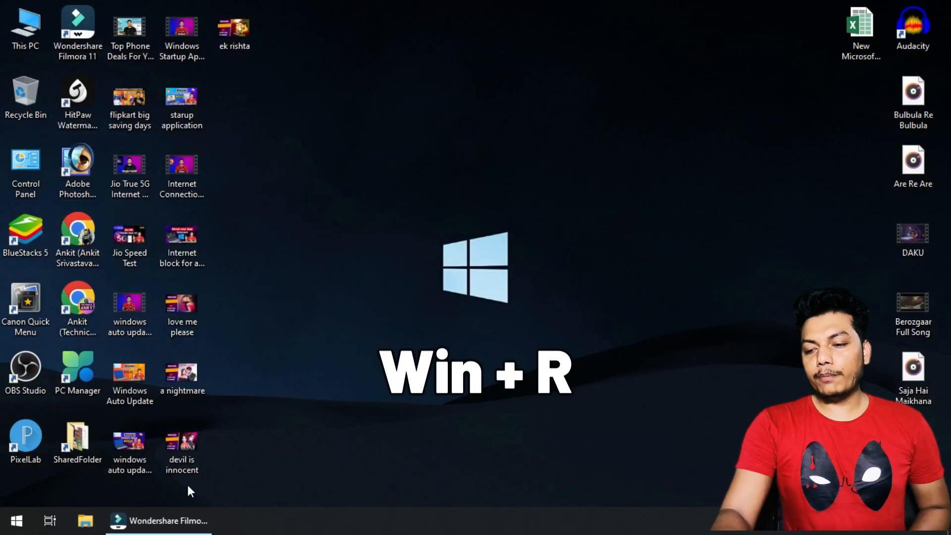
Open the user's local Temp folder with the Run command %temp% and permanently delete all its files and folders.
key("super+r")
type("%")
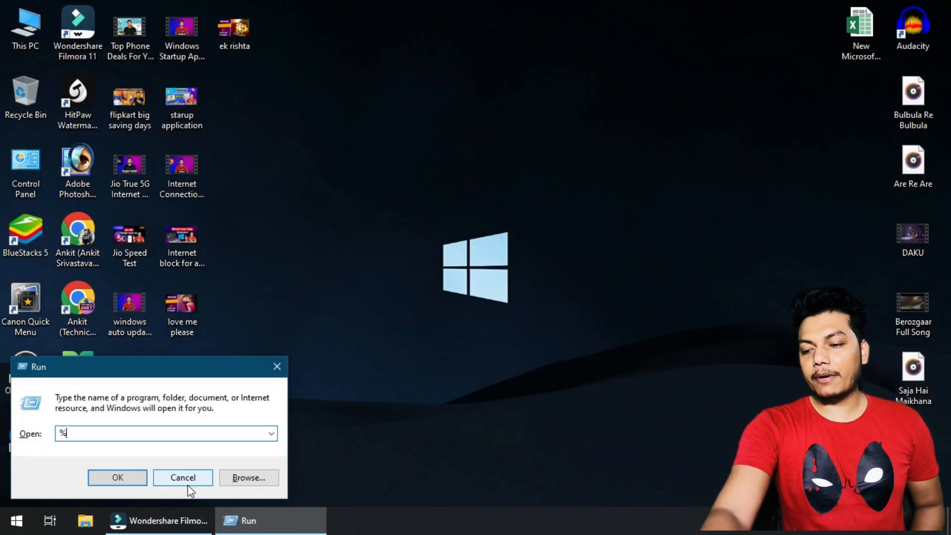
type("temp%")
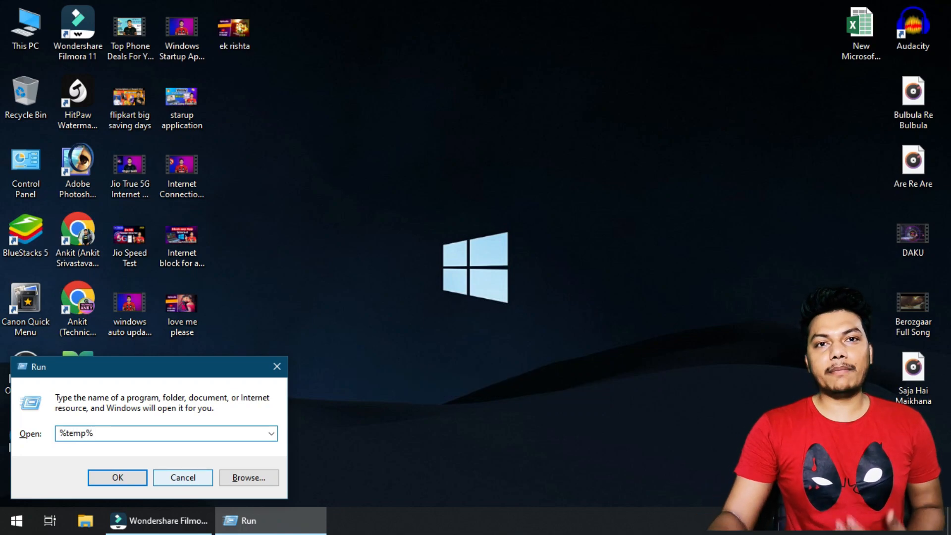
key("Return")
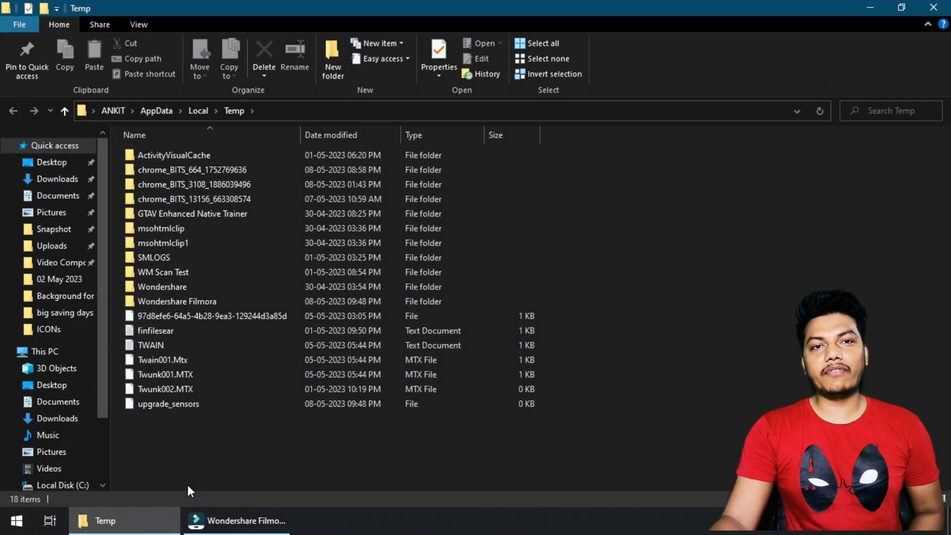
key("ctrl+a")
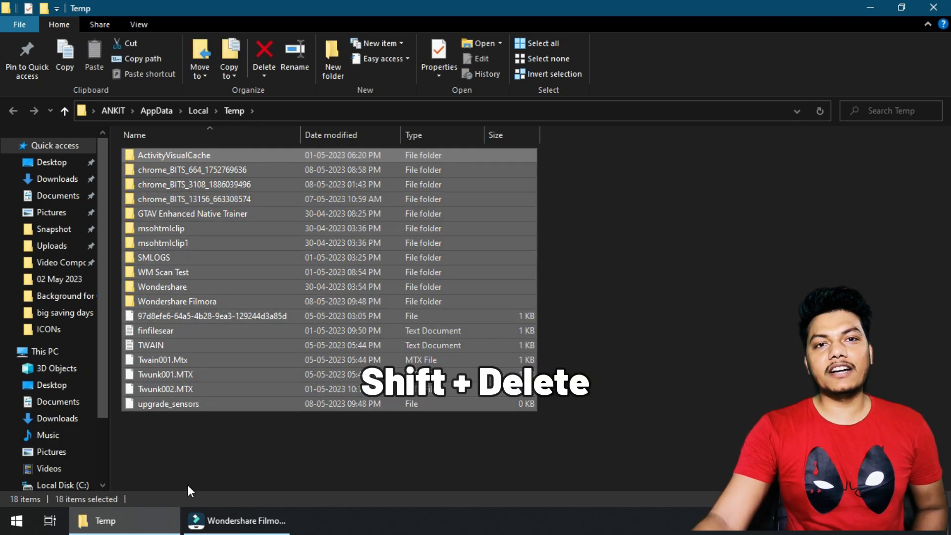
key("shift+Delete")
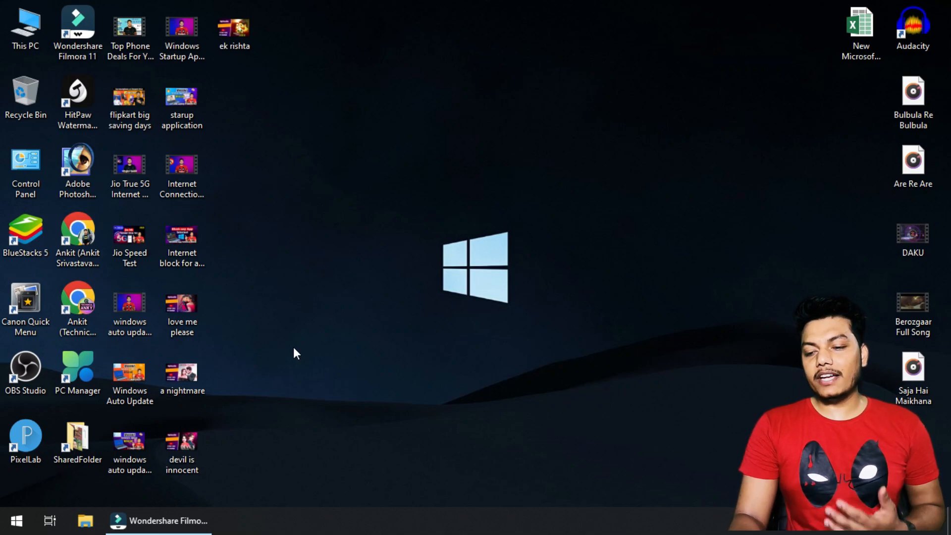
Open the Prefetch folder with the Run command prefetch and permanently delete all its contents.
key("super+r")
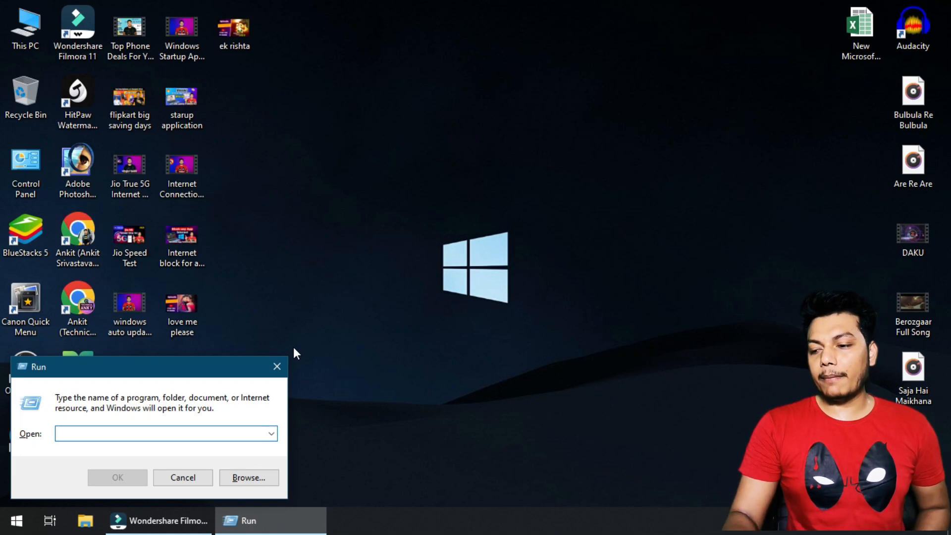
type("pref")
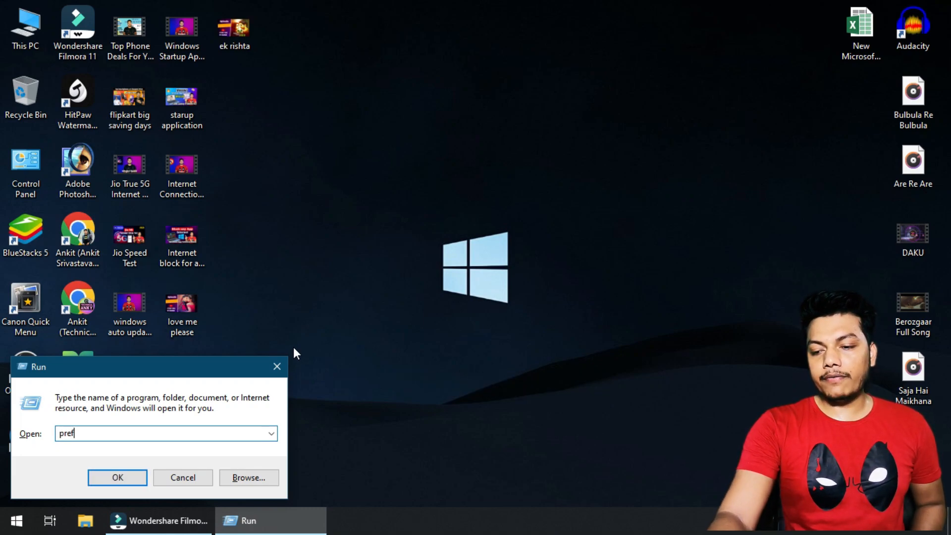
type("etch")
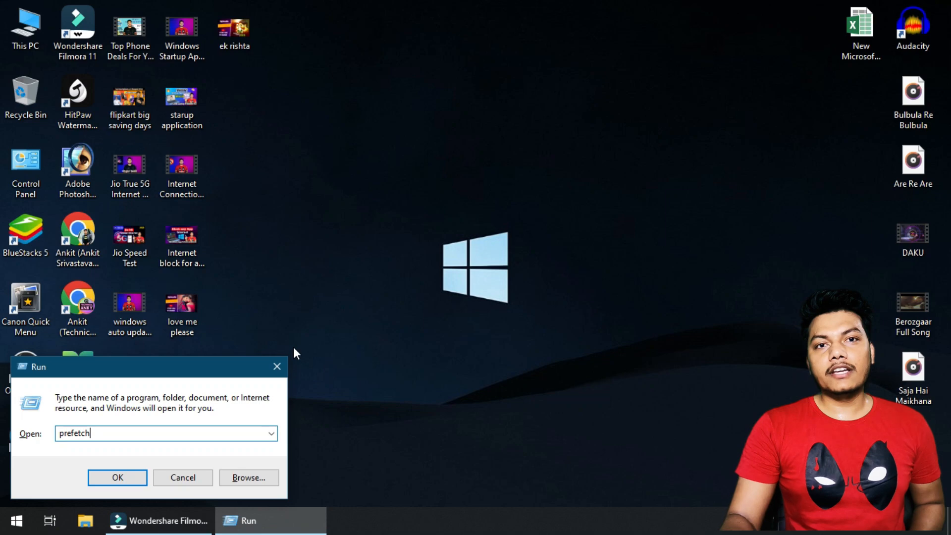
key("Return")
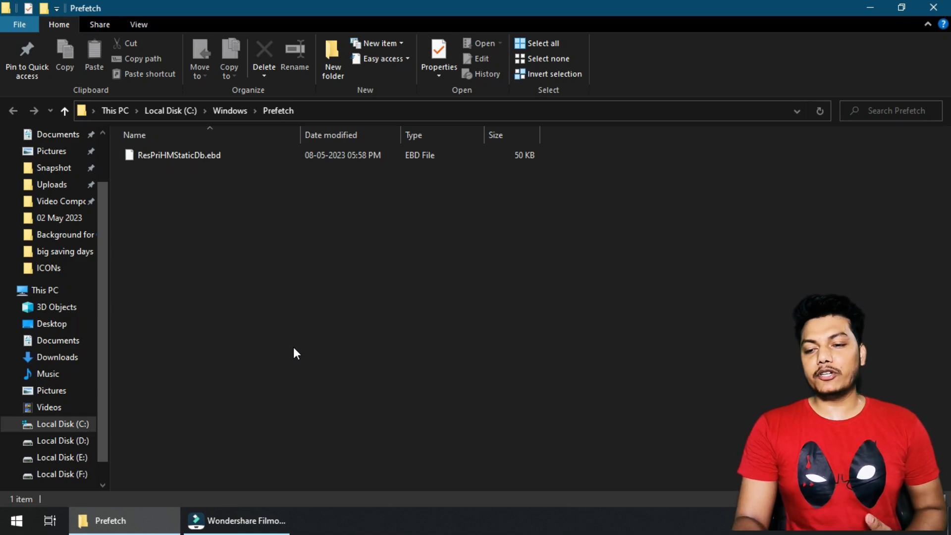
key("ctrl+a")
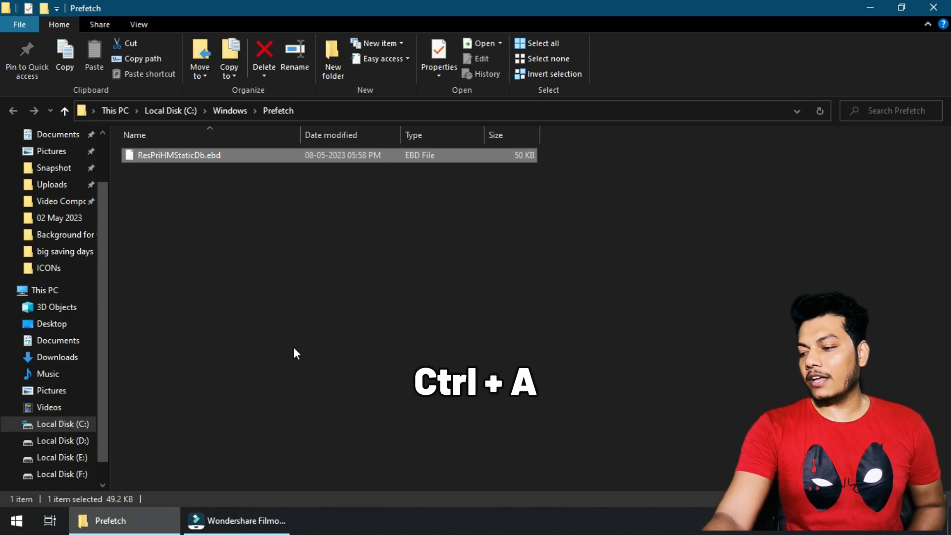
key("shift+Delete")
key("Return")
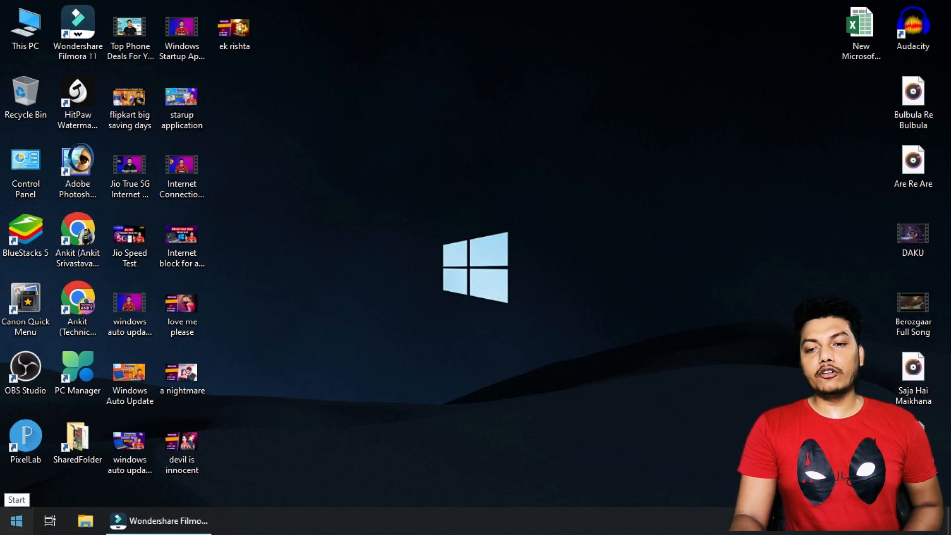
Open the Temporary files cleanup page from the Storage section of the Windows system settings.
left_click(15, 520)
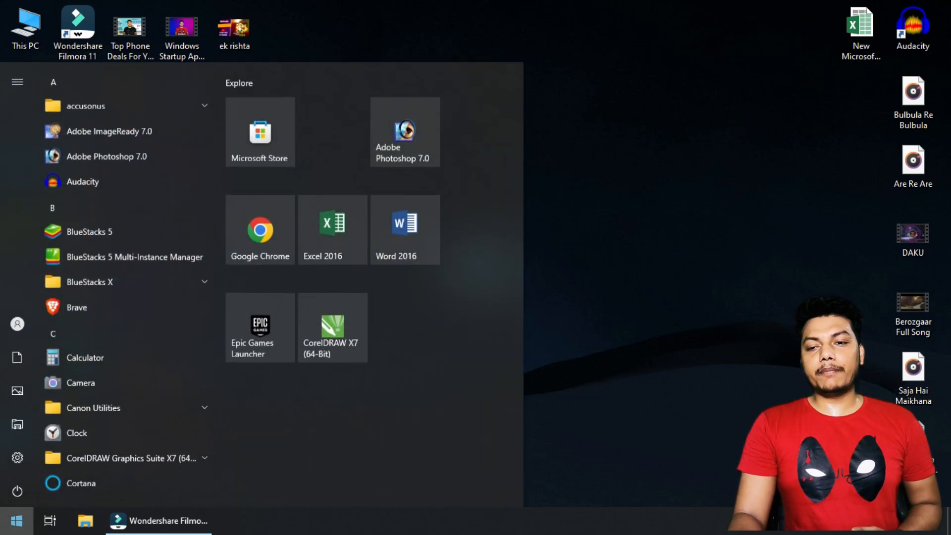
left_click(14, 457)
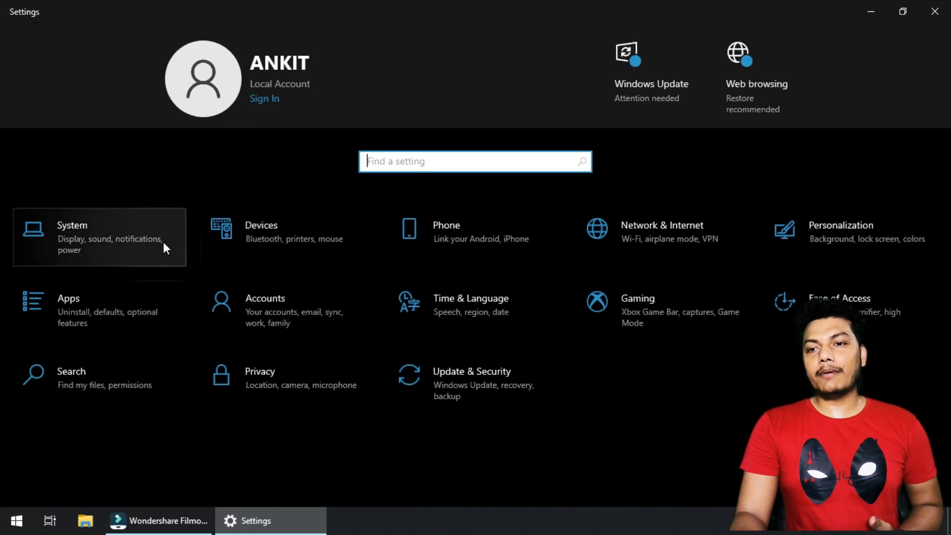
left_click(142, 228)
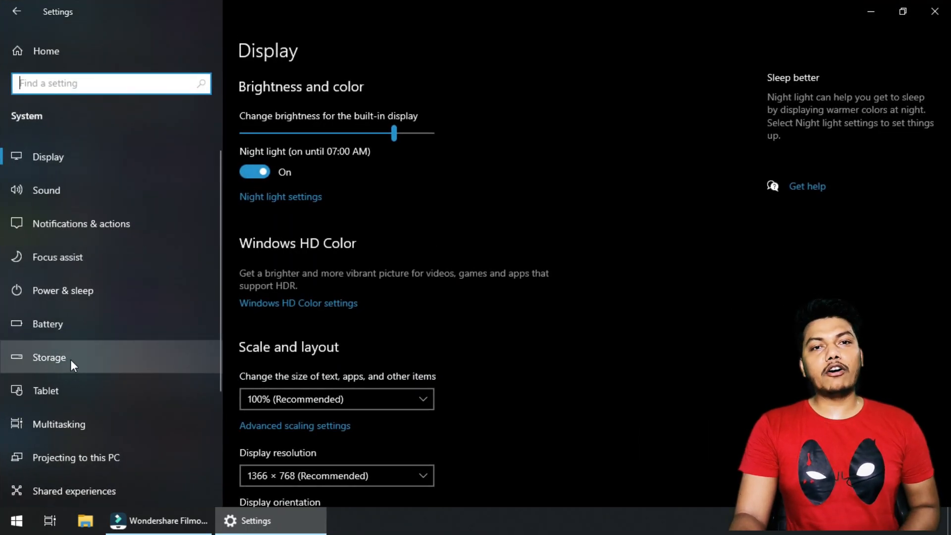
left_click(70, 359)
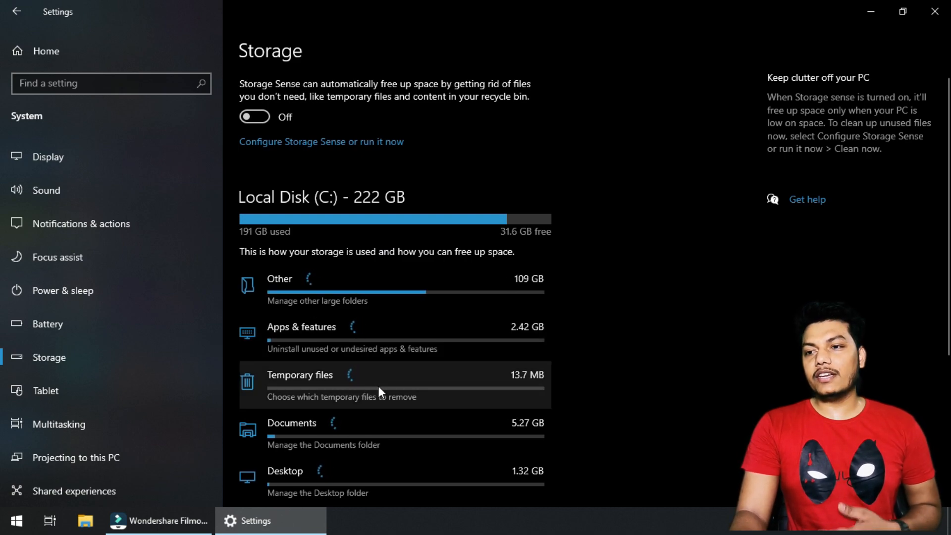
scroll(378, 385, "down", 5)
scroll(378, 385, "up", 5)
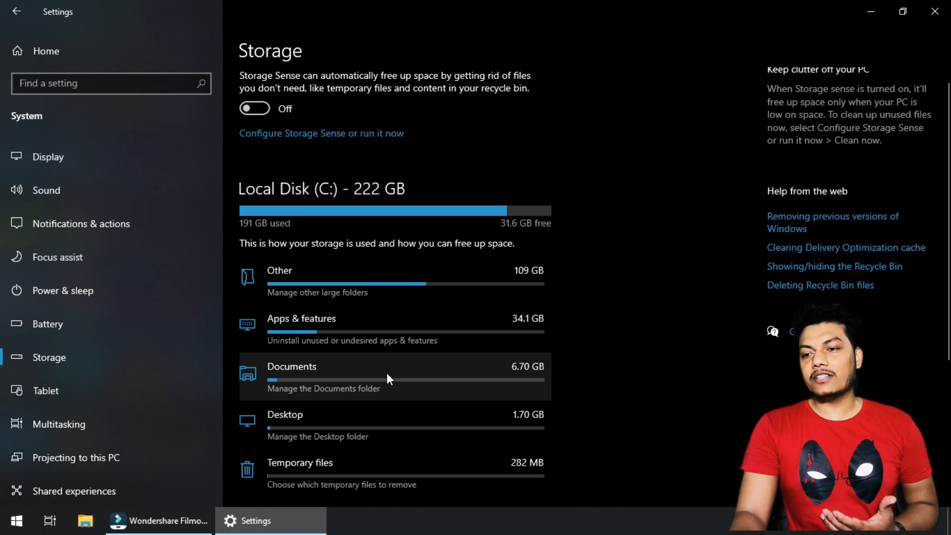
scroll(389, 367, "down", 3)
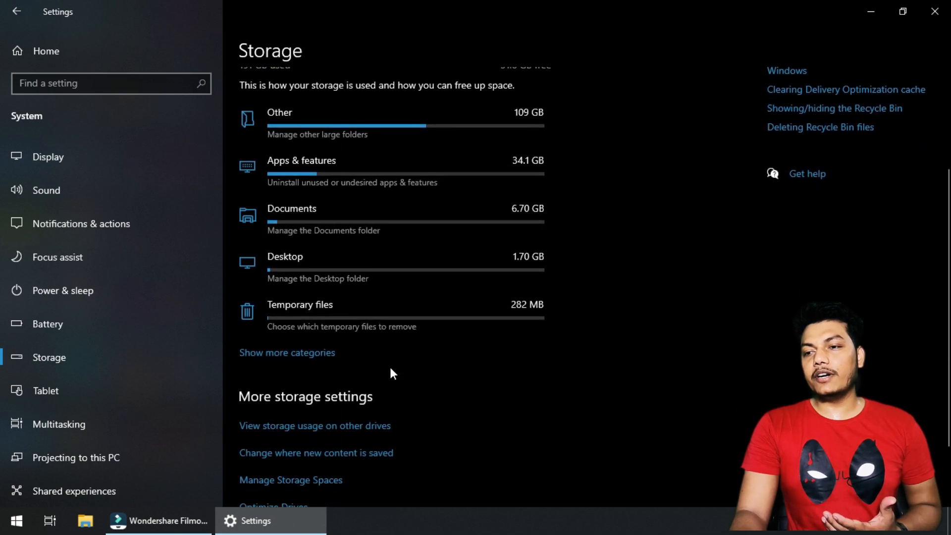
left_click(385, 323)
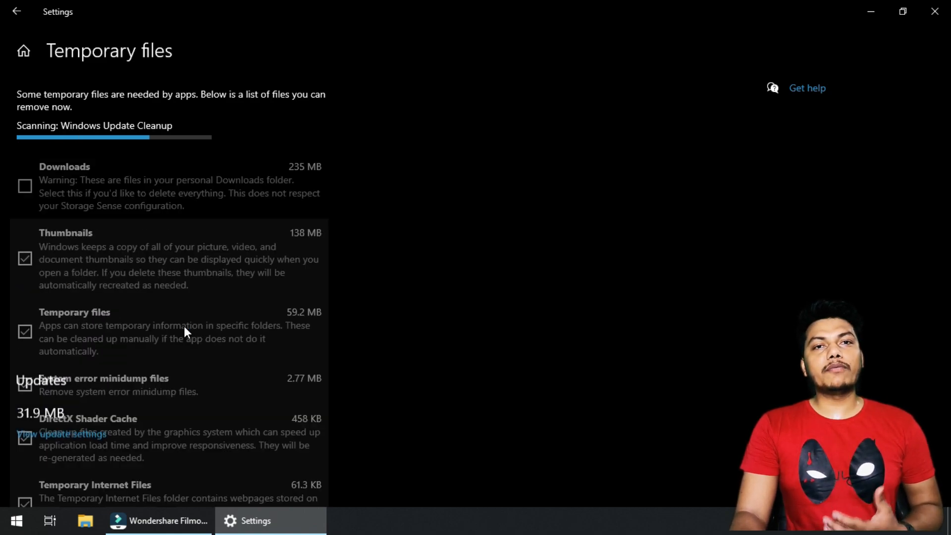
Remove the selected temporary file categories, leaving Downloads excluded, and close Settings.
scroll(185, 331, "down", 3)
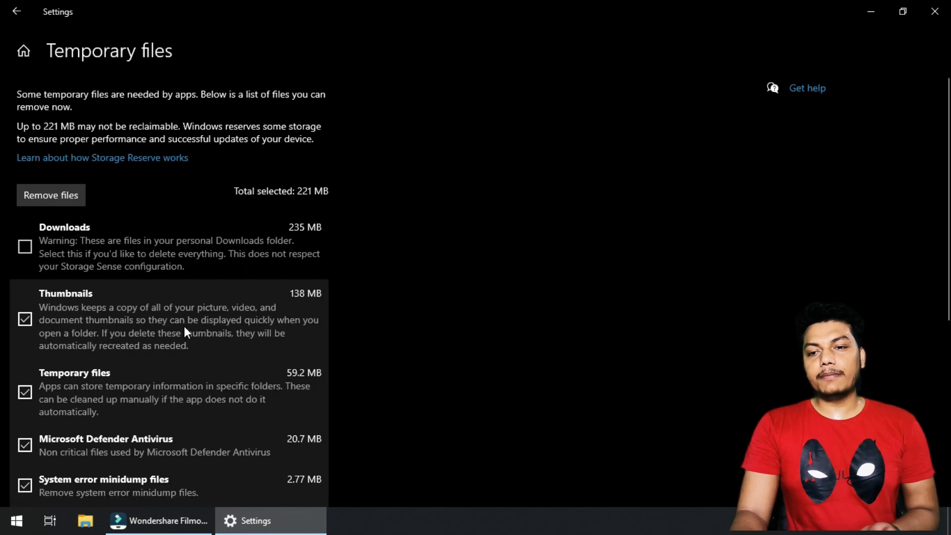
scroll(185, 328, "down", 4)
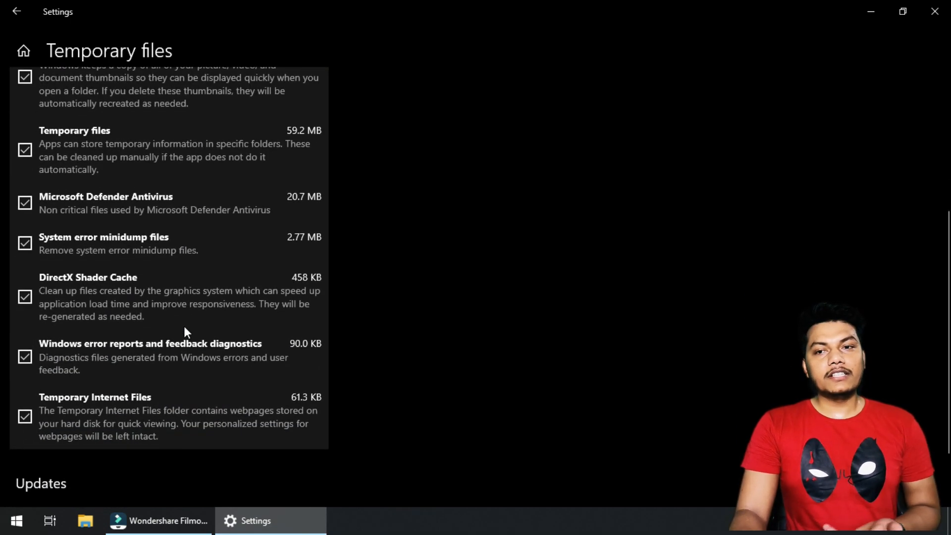
left_click(22, 415)
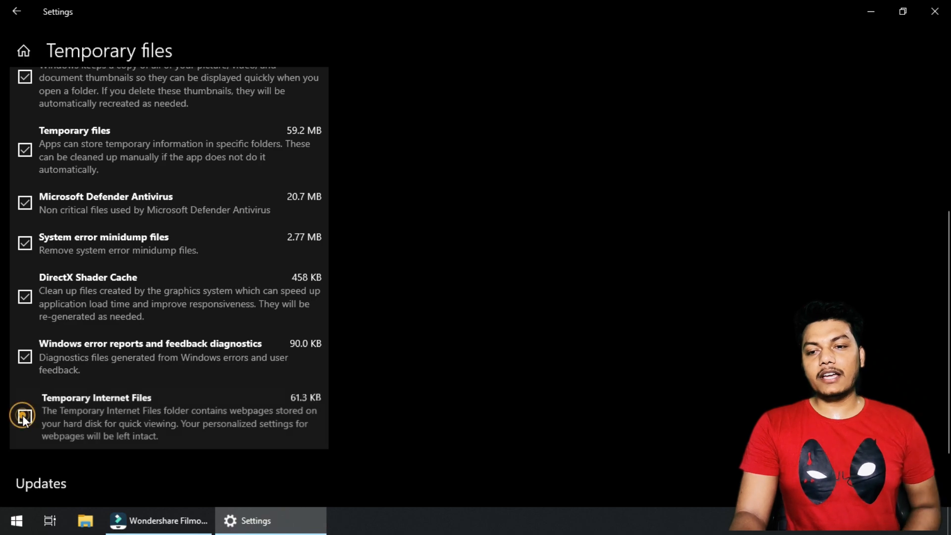
scroll(168, 215, "up", 4)
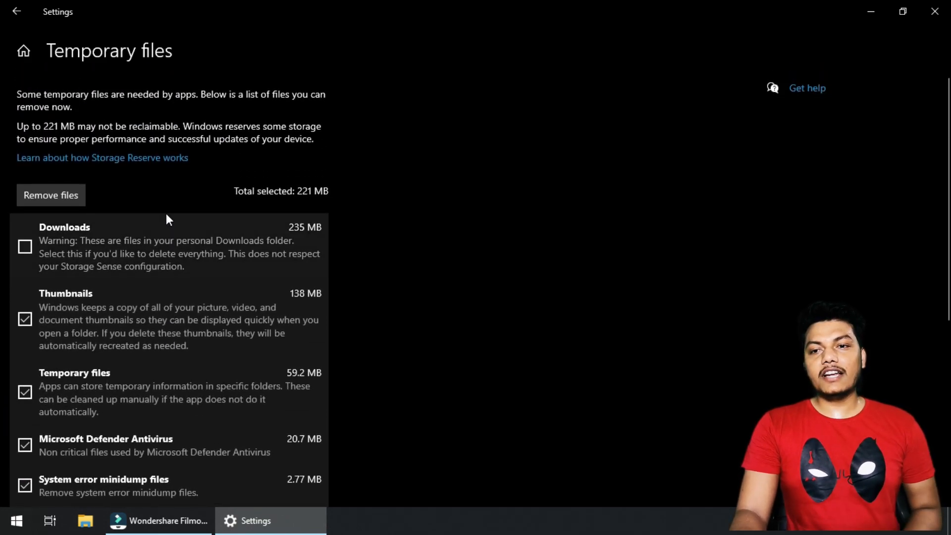
left_click(66, 197)
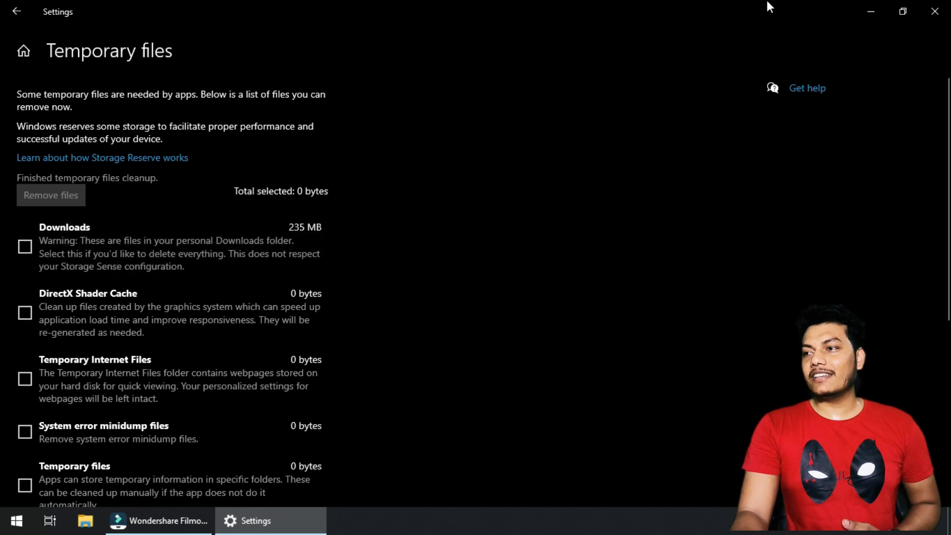
left_click(935, 11)
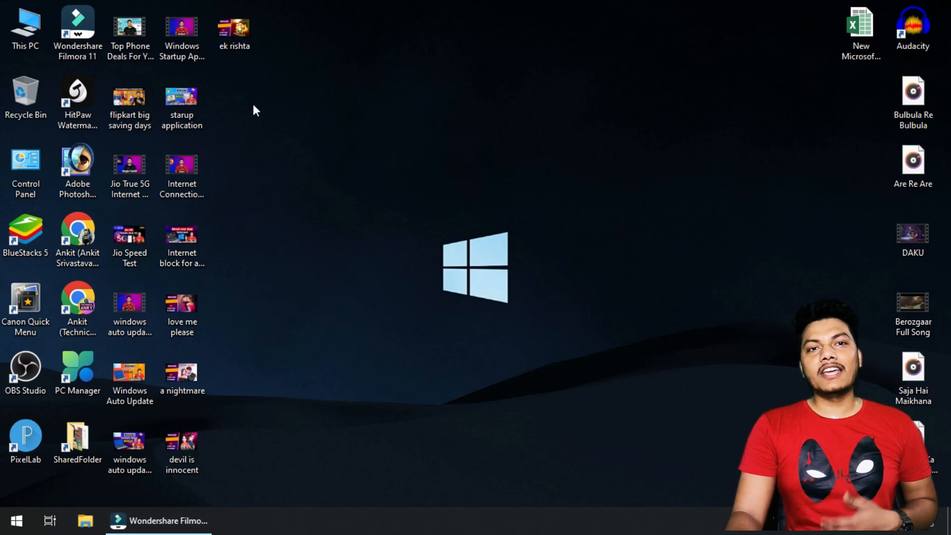
Open the properties of Local Disk (C:) from This PC.
left_click(18, 27)
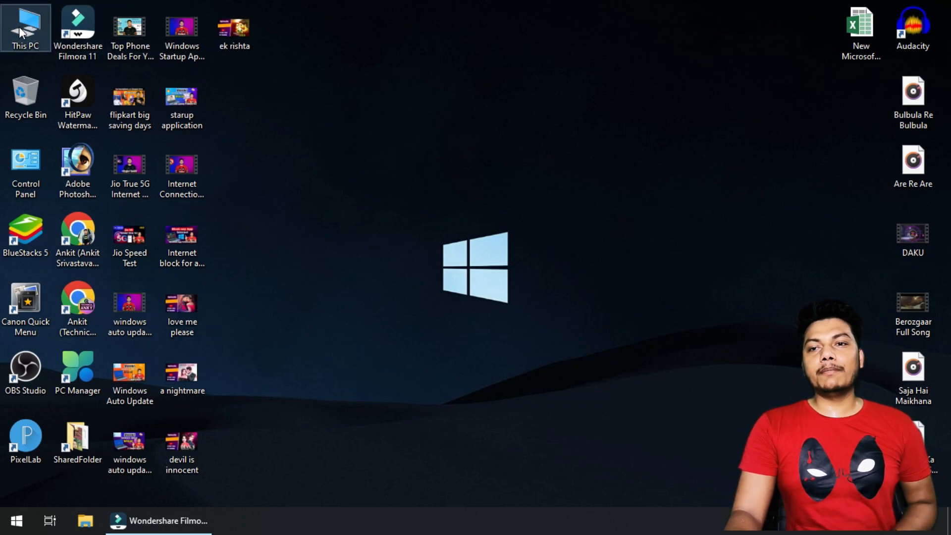
double_click(19, 27)
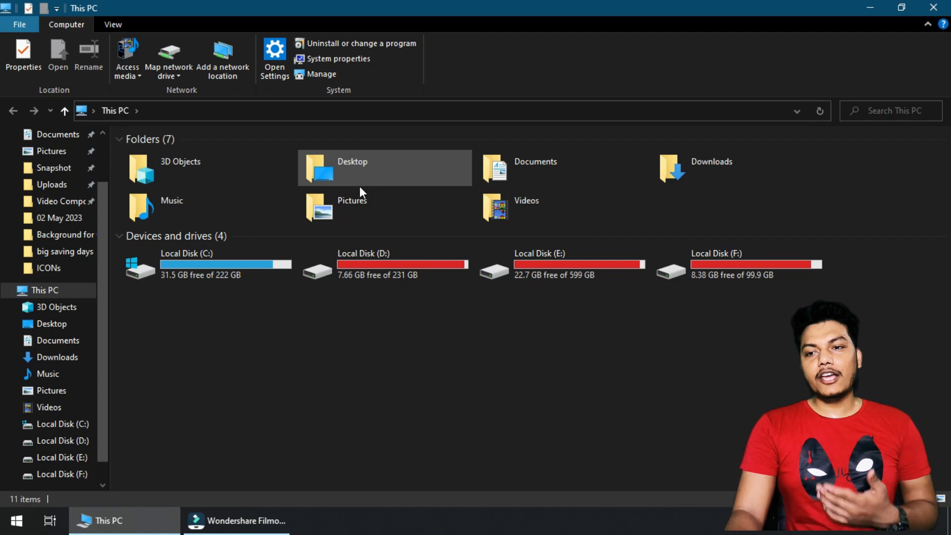
left_click(237, 274)
right_click(236, 270)
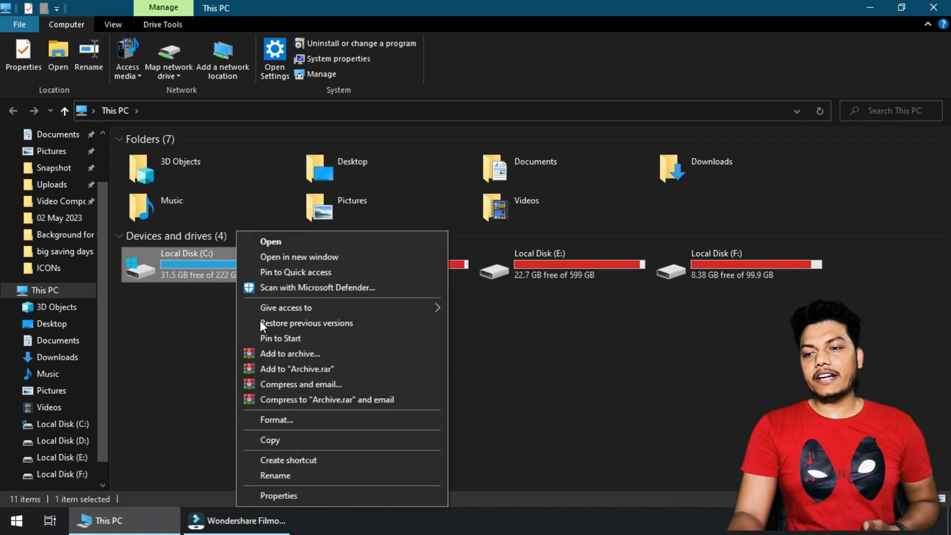
left_click(275, 496)
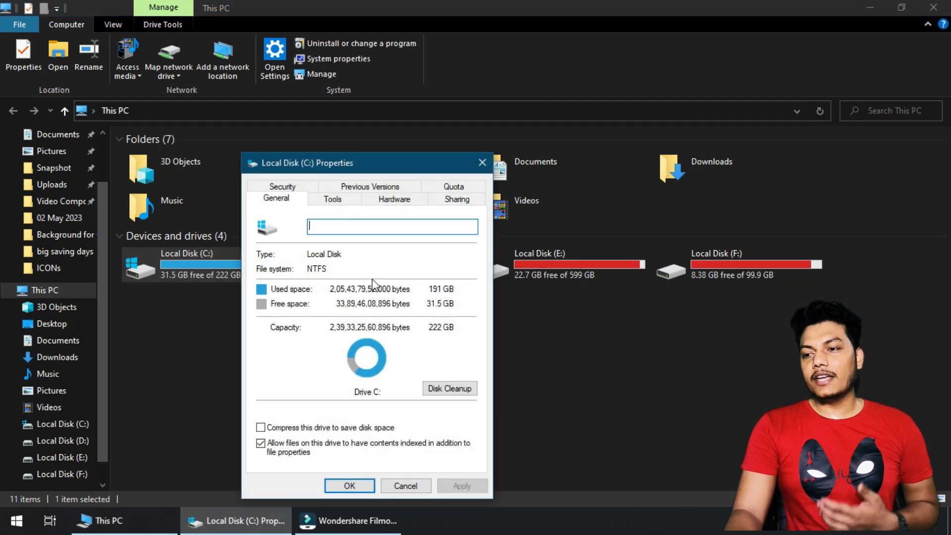
Run Disk Cleanup on drive C and permanently delete the file categories selected by default.
left_click(448, 391)
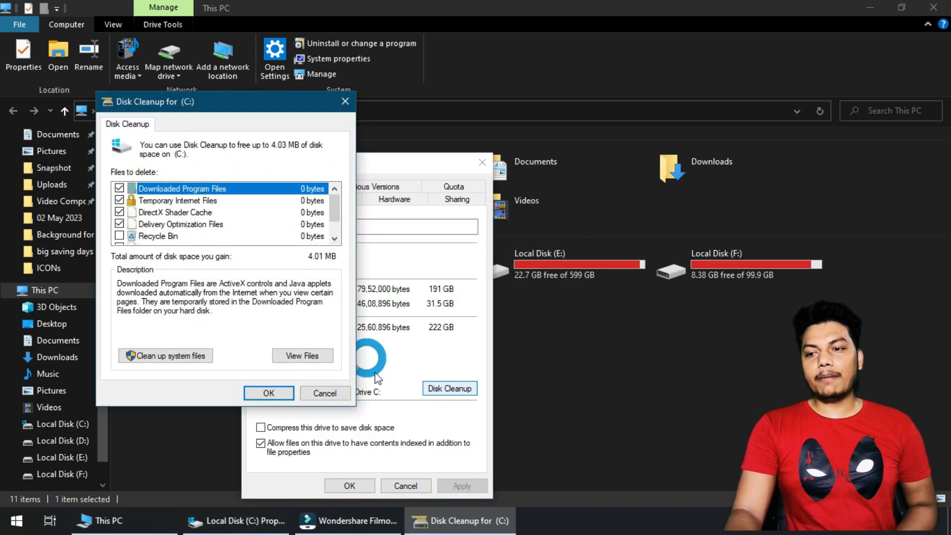
scroll(242, 231, "down", 1)
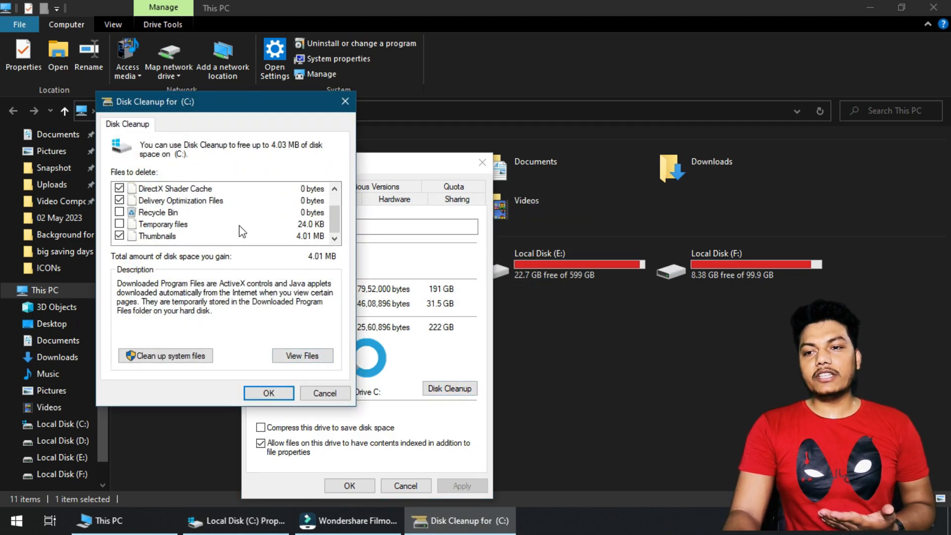
scroll(242, 232, "up", 1)
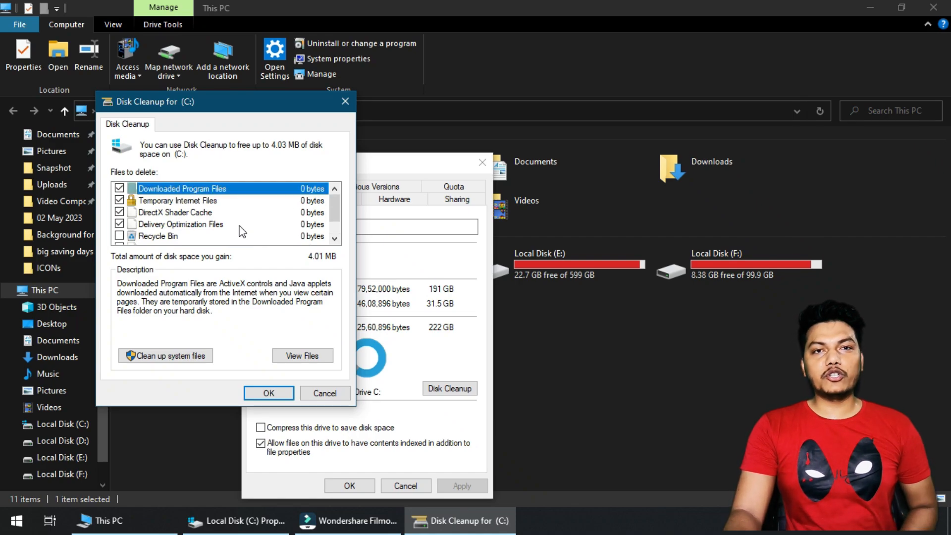
left_click(274, 394)
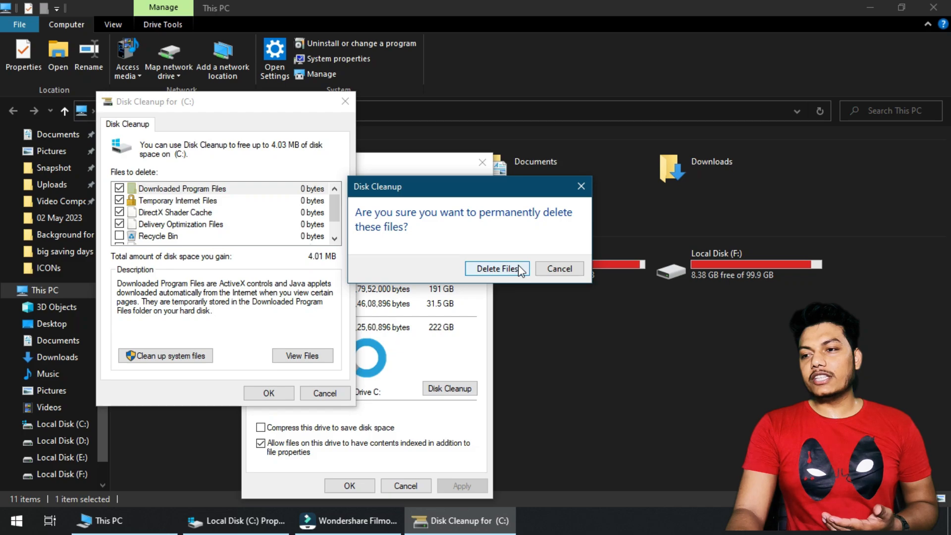
left_click(519, 270)
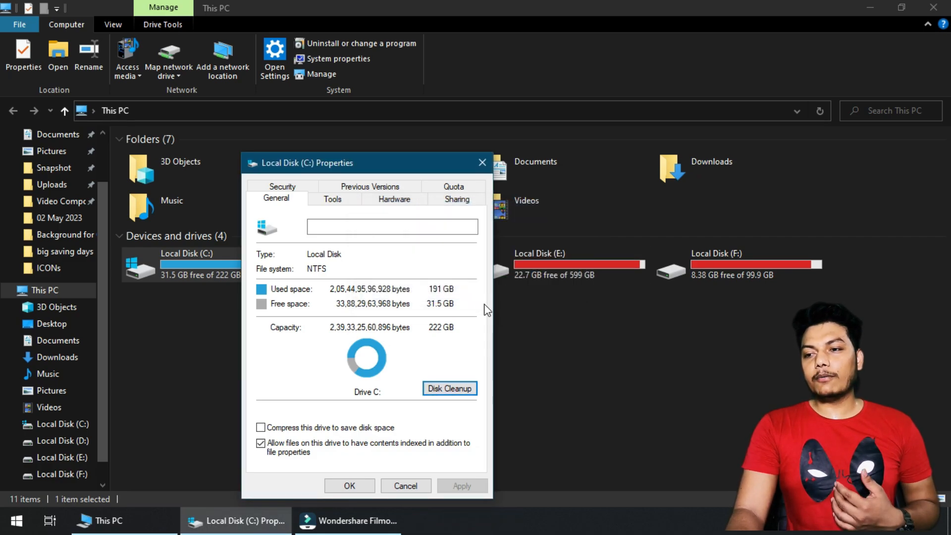
Run Disk Cleanup for drive C's system files, permanently delete the preselected categories, and close the drive properties.
left_click(443, 390)
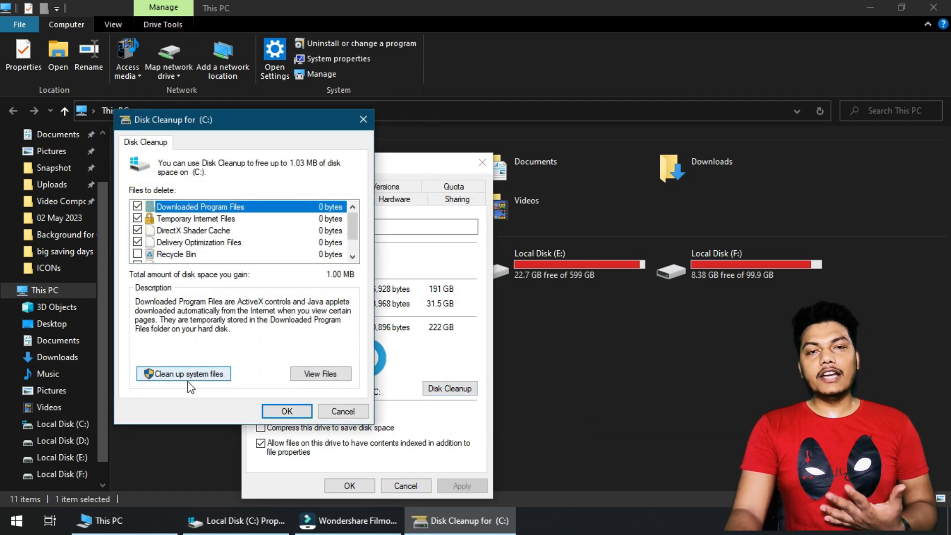
left_click(189, 380)
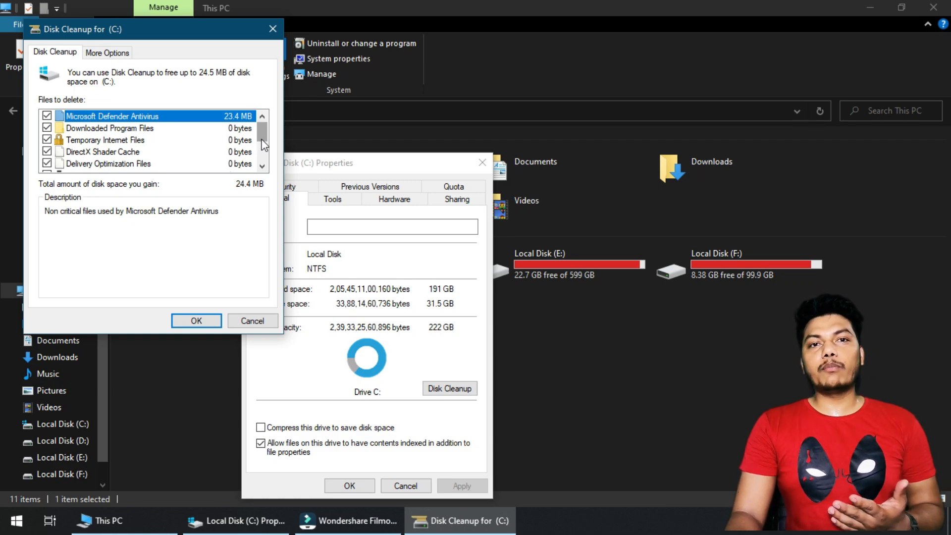
left_click_drag(262, 140, 263, 168)
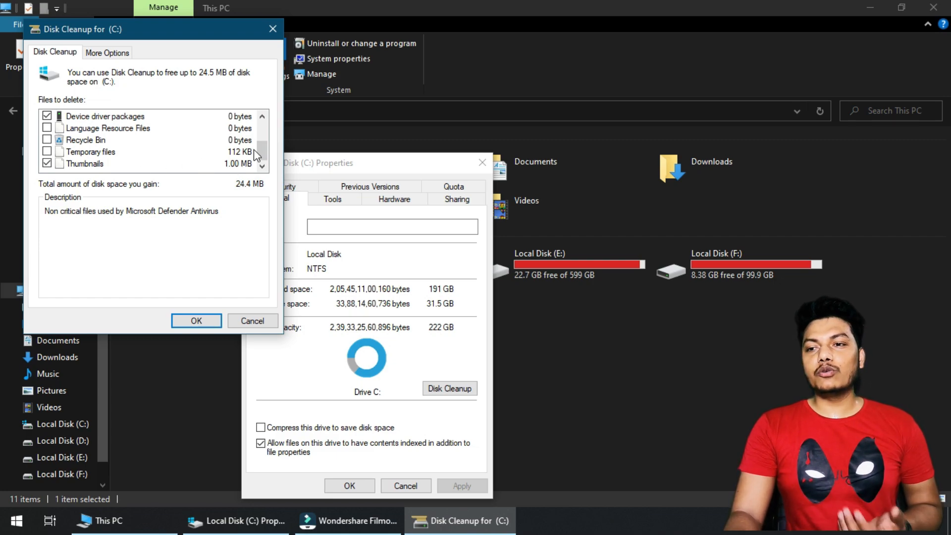
mouse_move(264, 153)
left_mouse_down()
mouse_move(263, 116)
mouse_move(262, 159)
left_mouse_up()
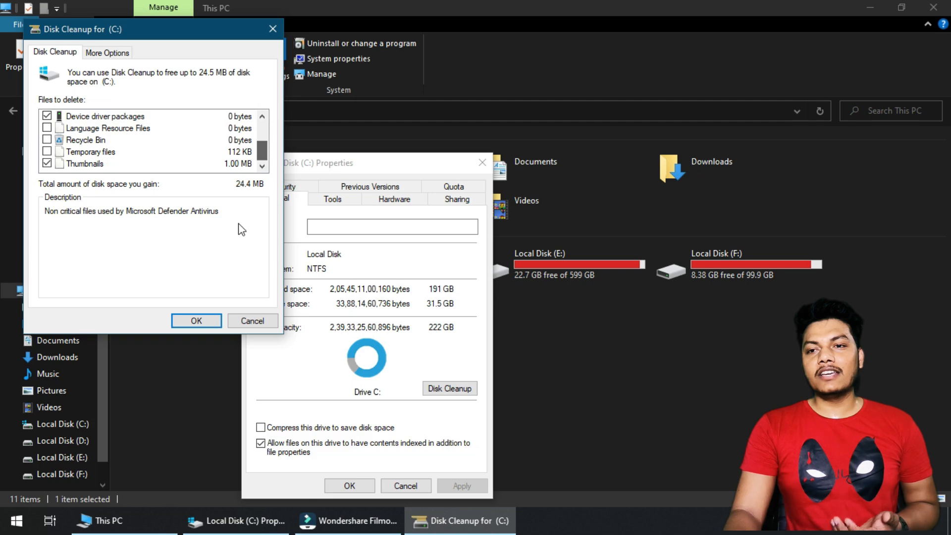
left_click(195, 323)
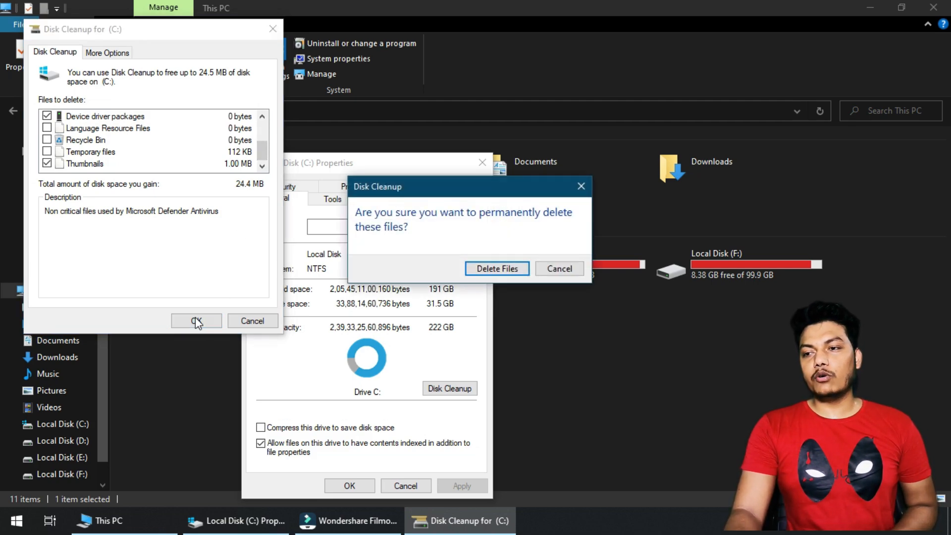
left_click(477, 268)
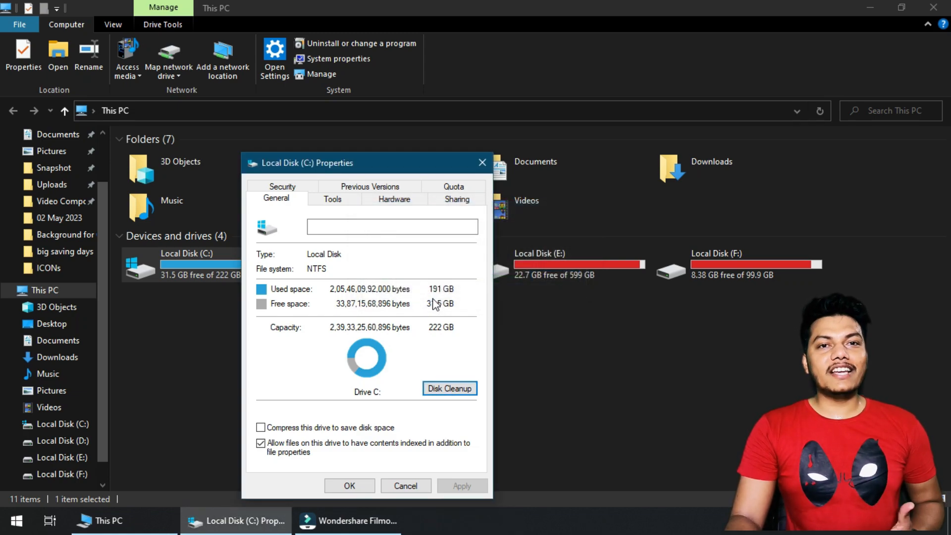
left_click(350, 485)
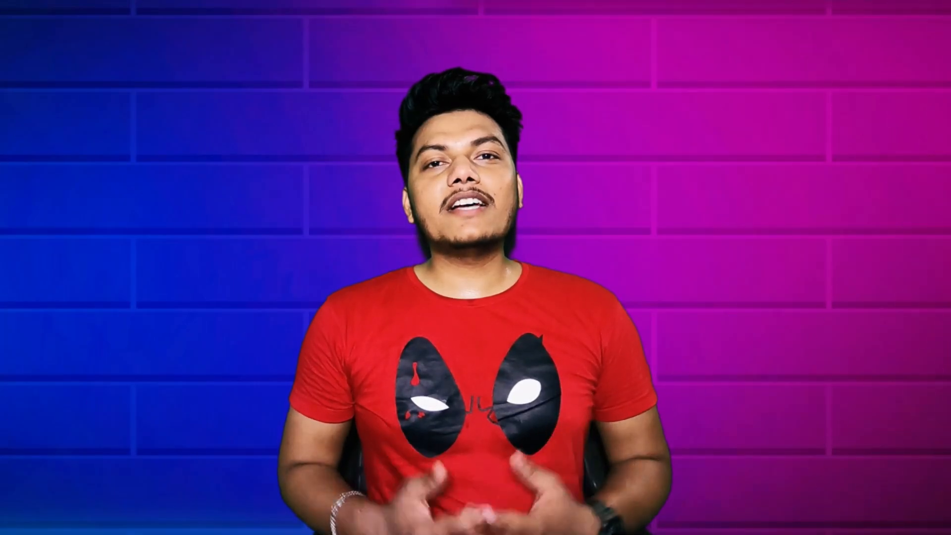